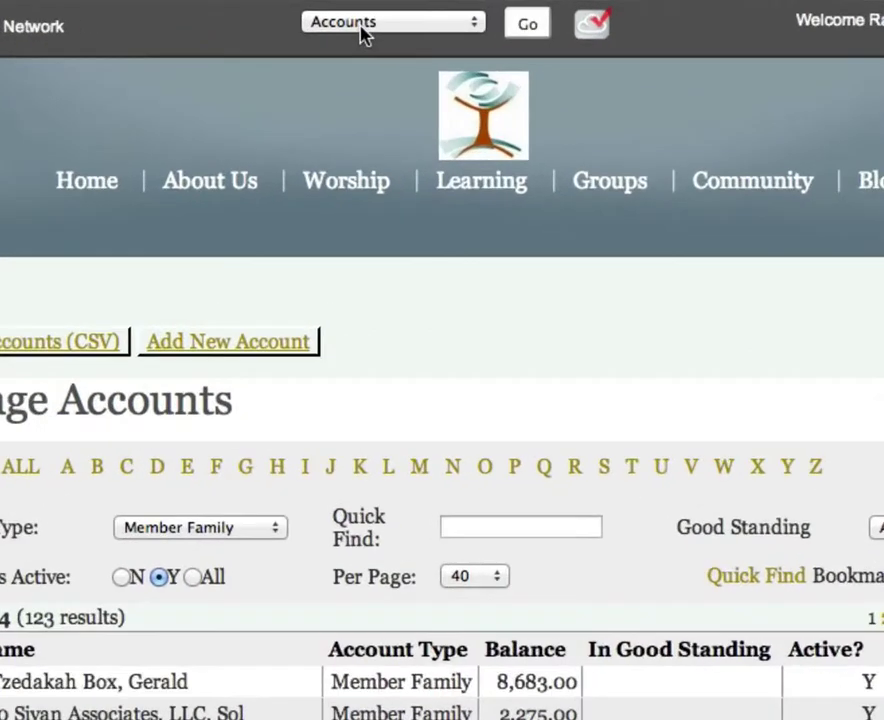
pyautogui.click(372, 16)
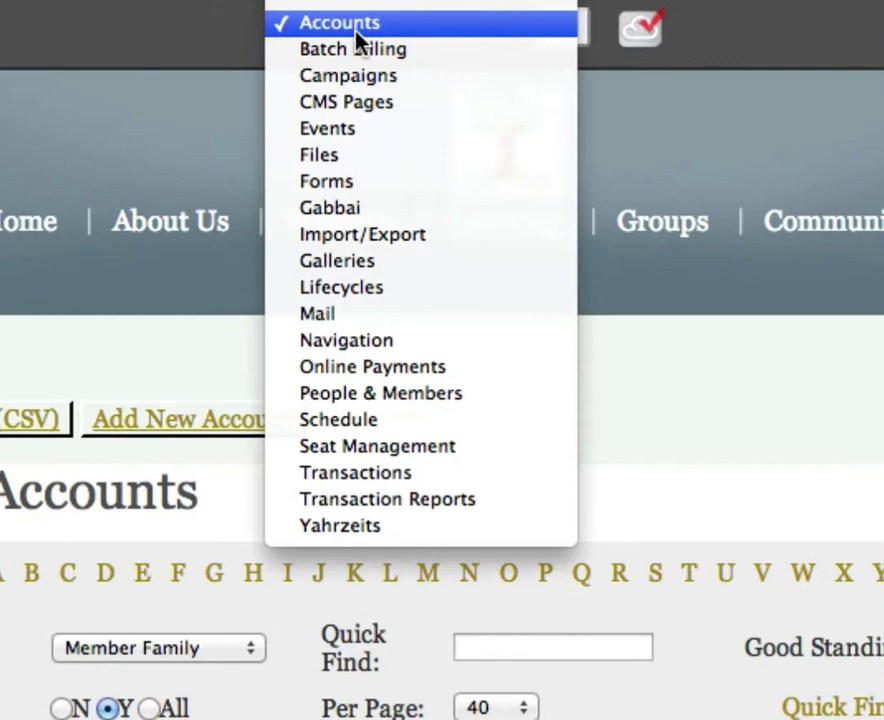
pyautogui.click(356, 30)
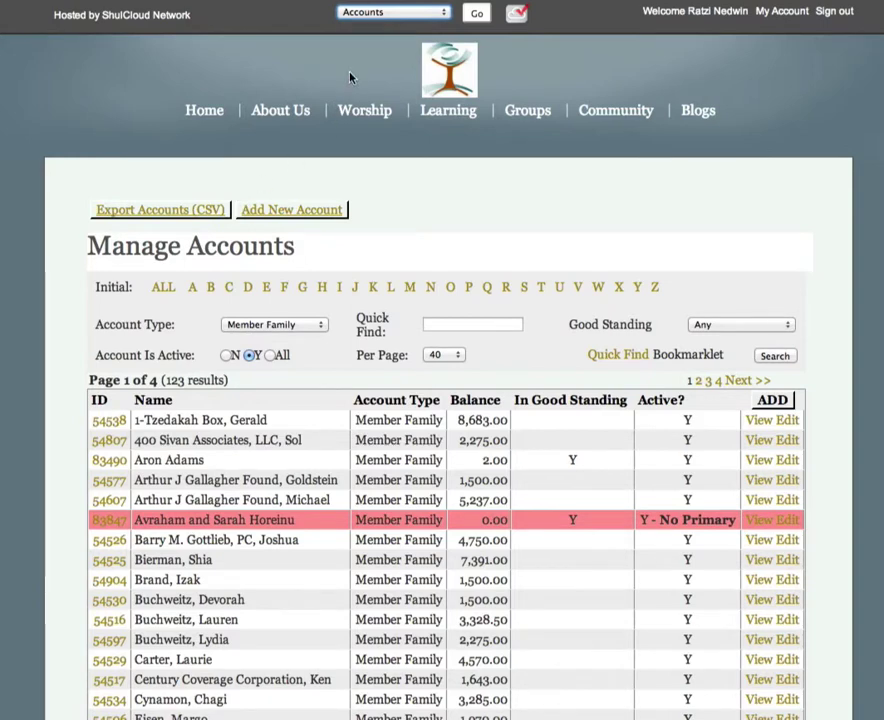
pyautogui.click(365, 12)
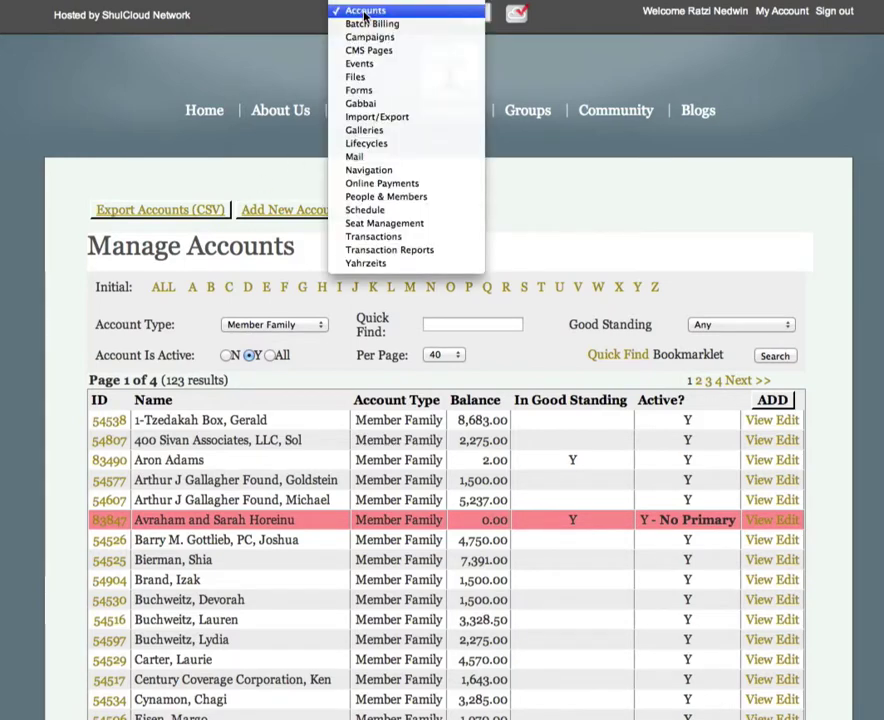
pyautogui.click(365, 12)
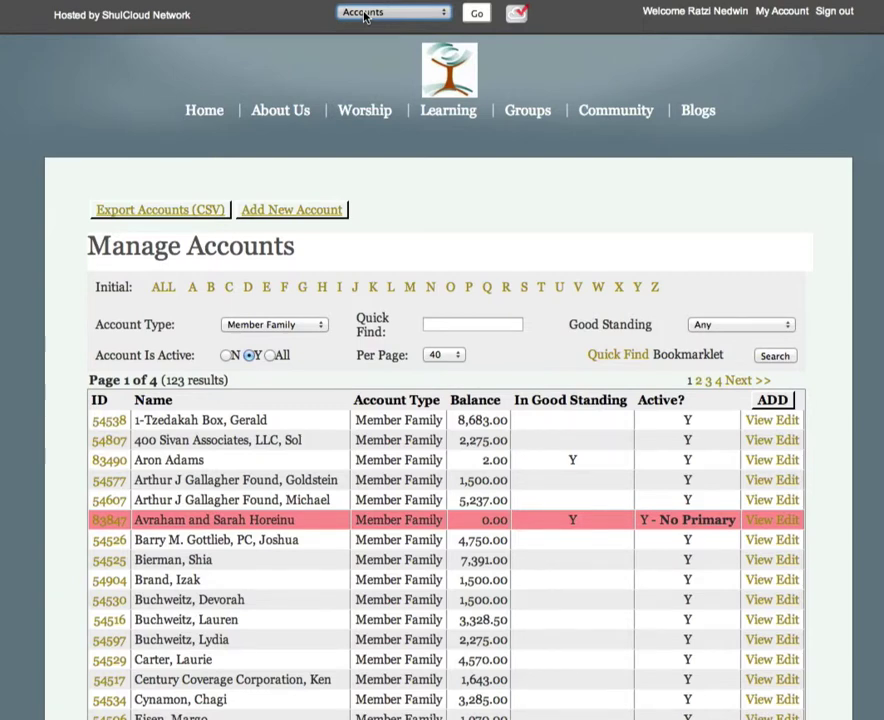
# Open the member family account with the 7,391.00 balance and filter its transactions to show only open items.
pyautogui.click(760, 559)
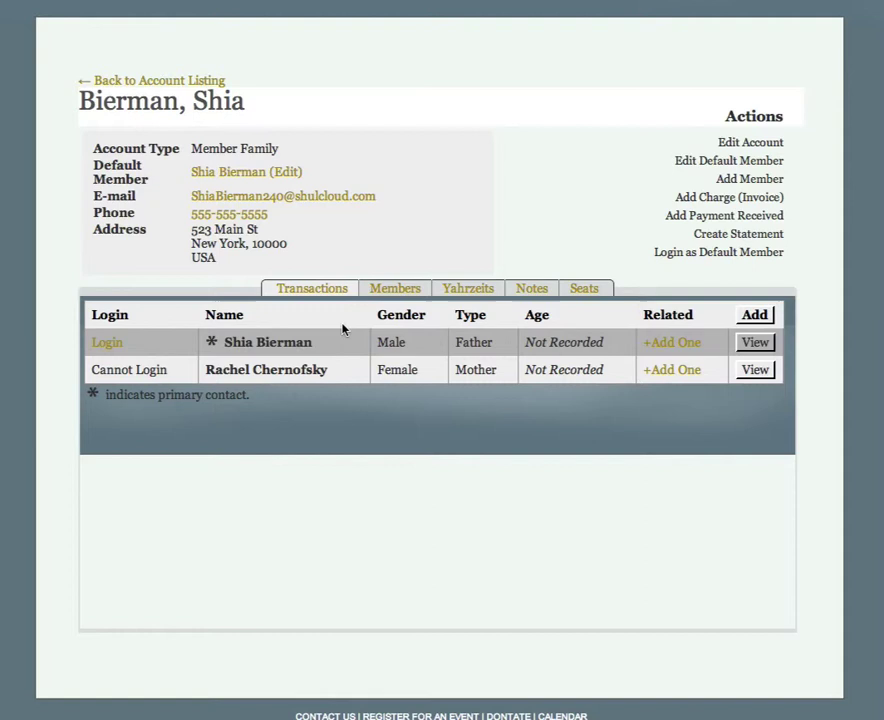
pyautogui.click(297, 290)
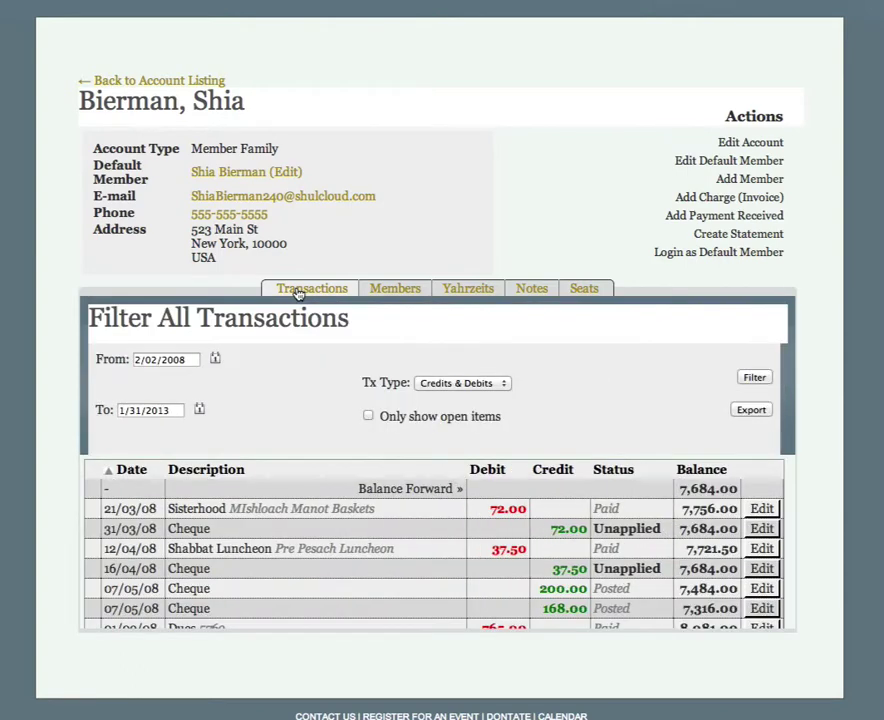
pyautogui.click(415, 420)
pyautogui.click(754, 378)
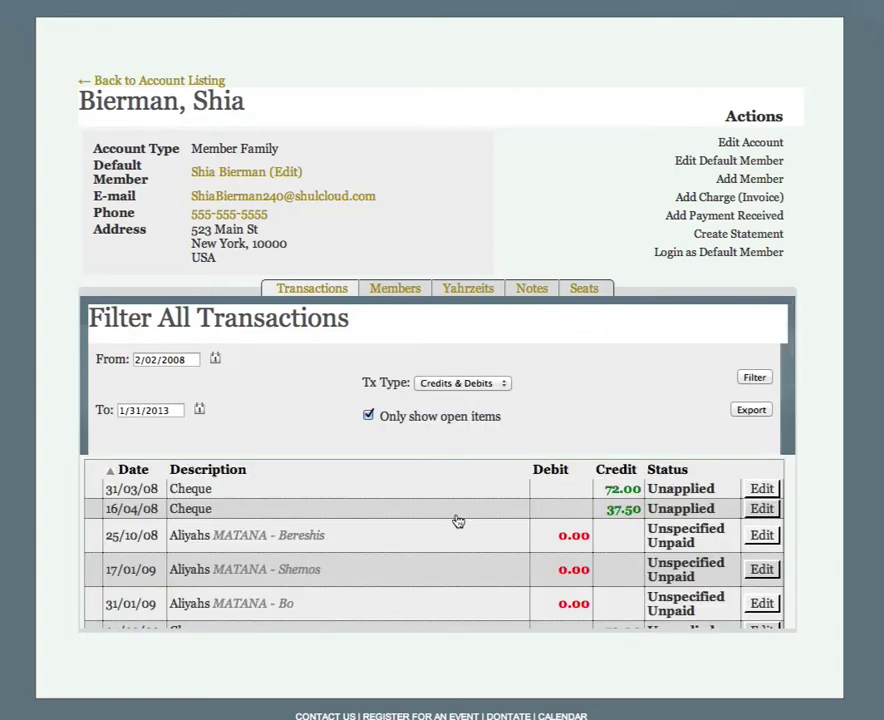
# Review the account's open transactions and the overall account totals below the list.
pyautogui.scroll(-6, 400, 529)
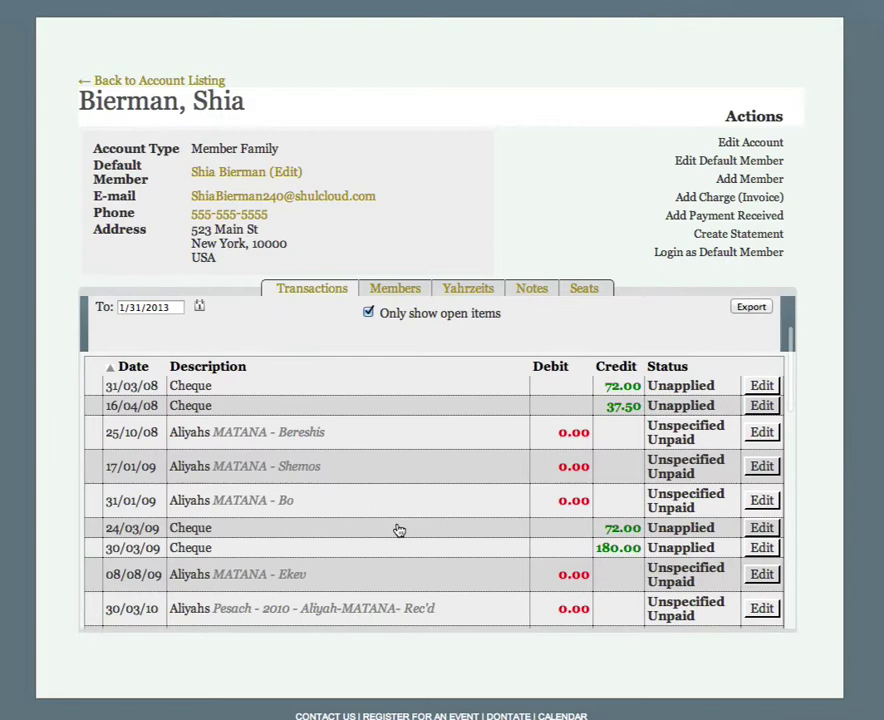
pyautogui.scroll(-8, 399, 529)
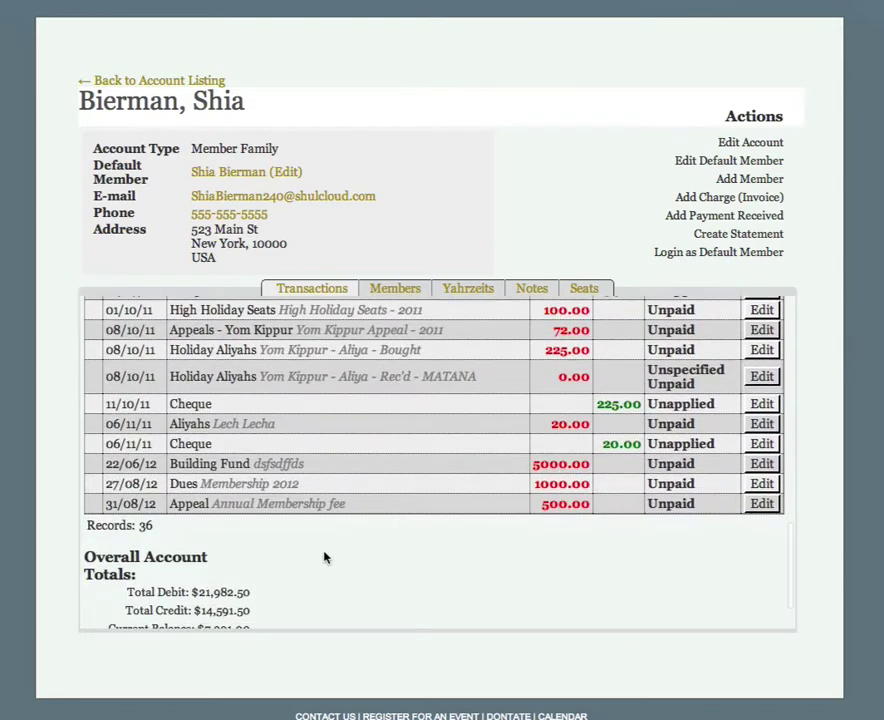
pyautogui.scroll(-2, 211, 584)
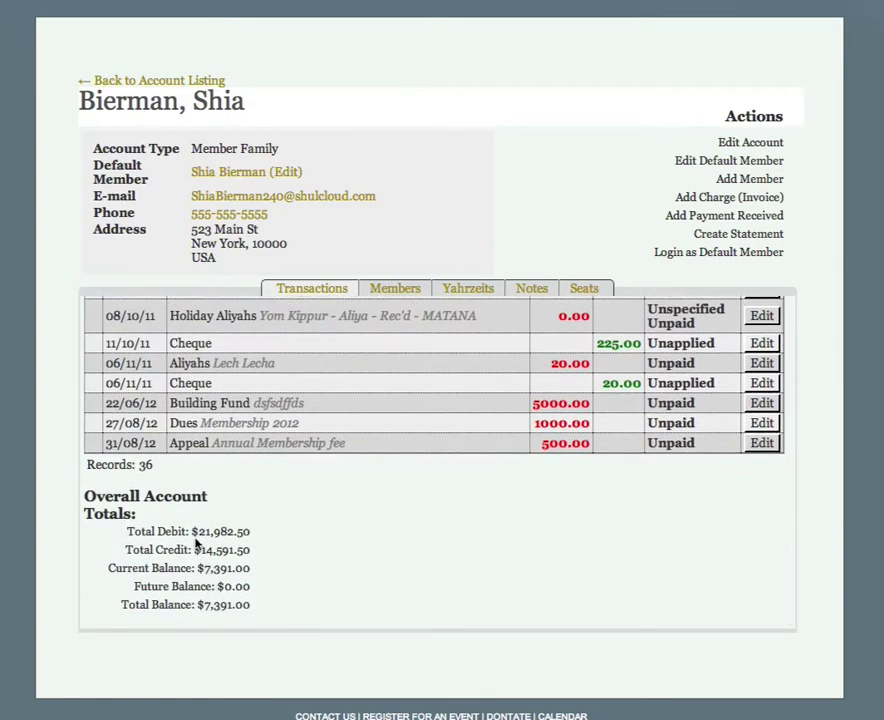
pyautogui.moveTo(197, 568); pyautogui.dragTo(212, 533)
pyautogui.scroll(15, 246, 617)
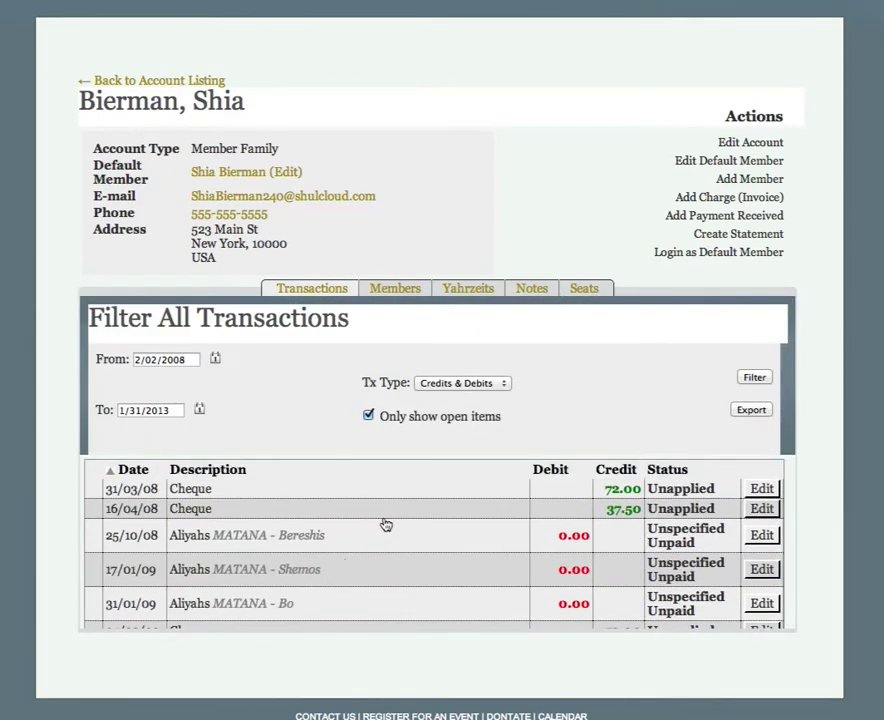
# Edit the unapplied 72.00 cheque dated 31/03/08 and apply 72 to the Sisterhood charge dated 10/03/11.
pyautogui.scroll(-1, 492, 491)
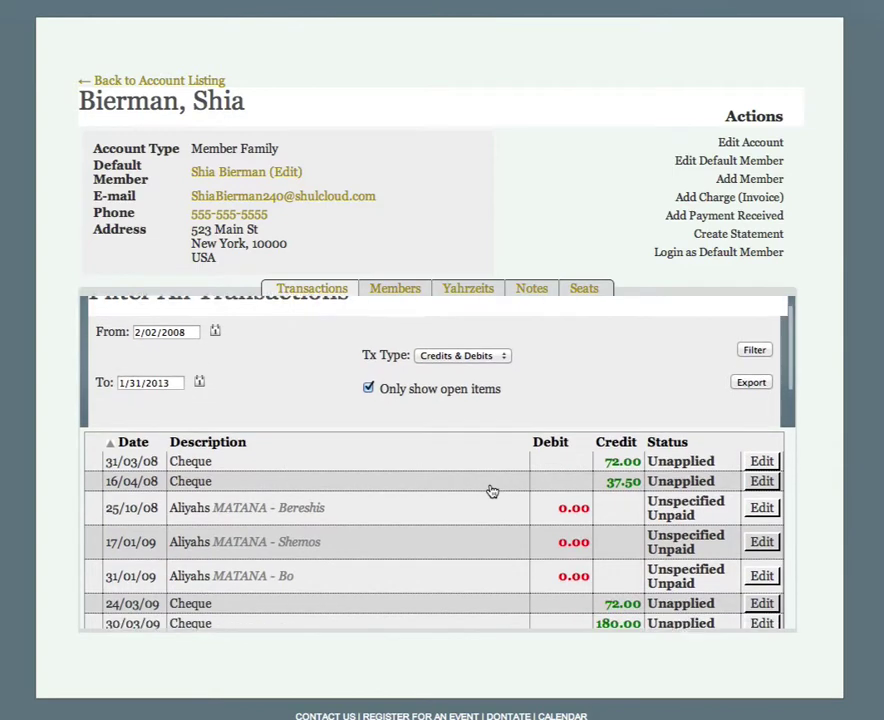
pyautogui.click(762, 452)
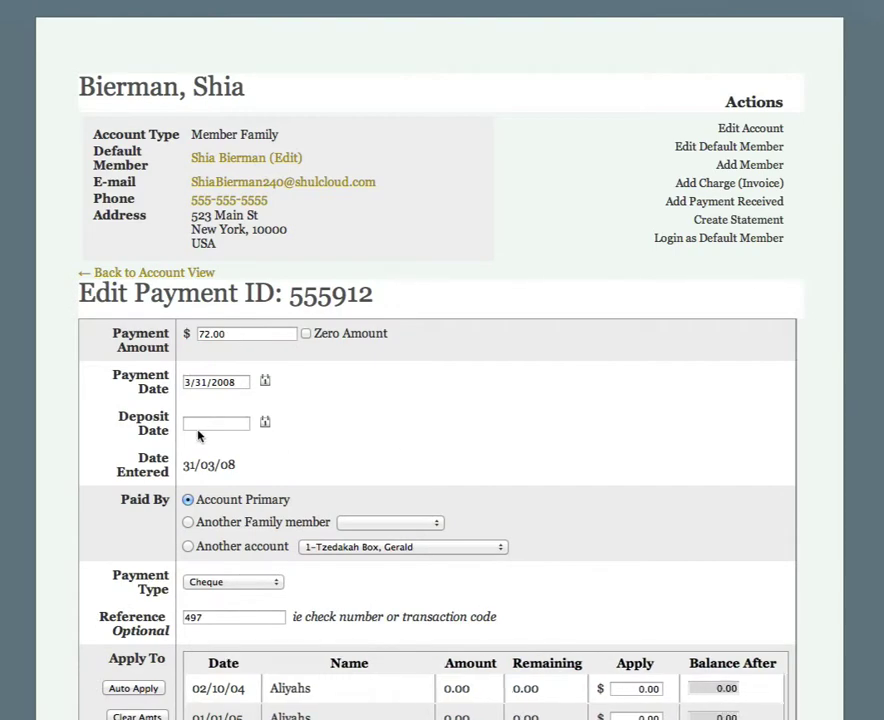
pyautogui.scroll(-3, 400, 485)
pyautogui.scroll(-2, 418, 488)
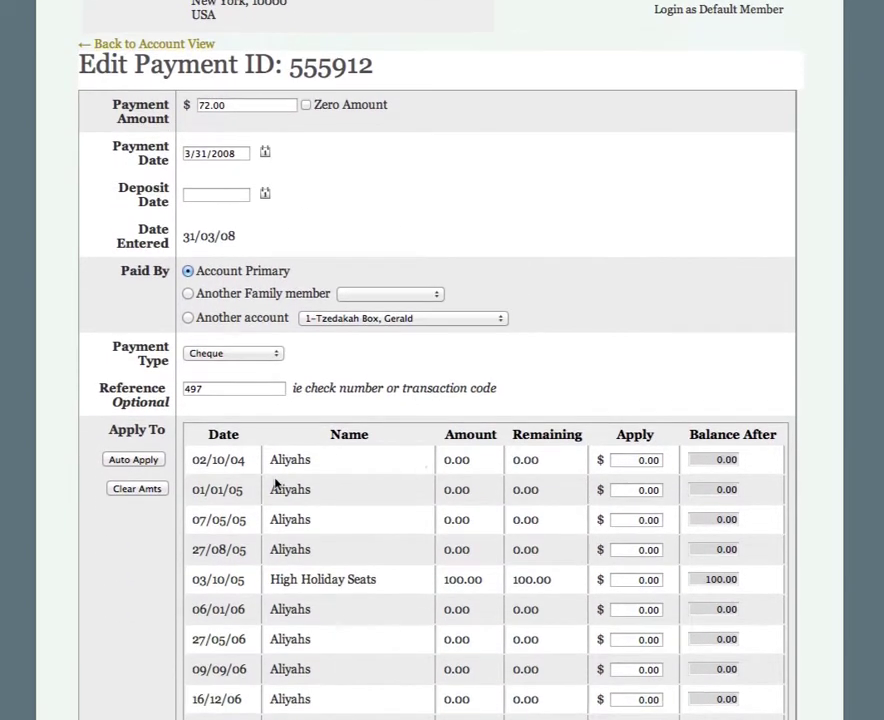
pyautogui.scroll(-1, 125, 468)
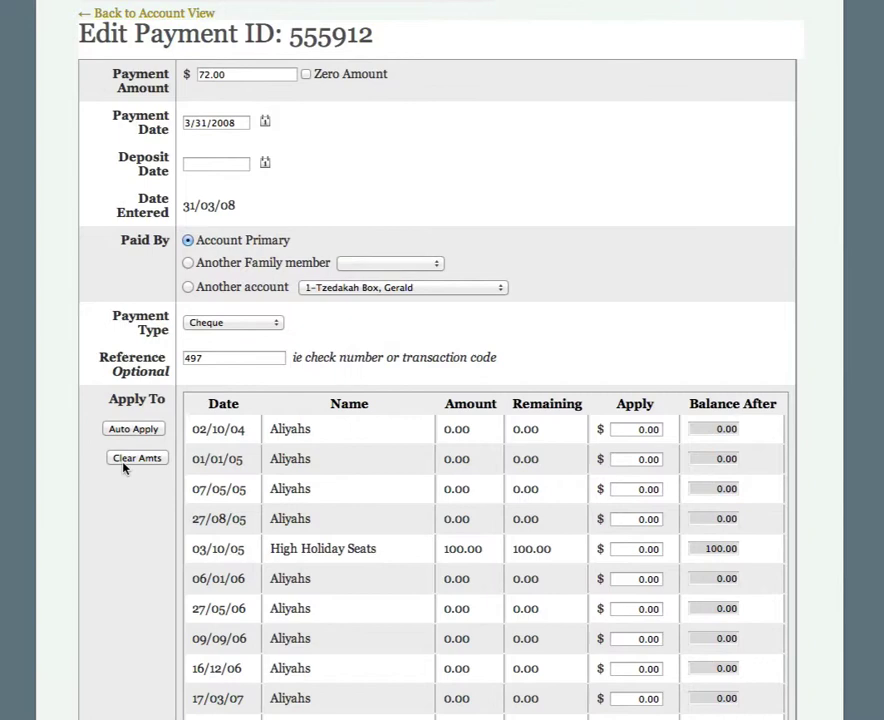
pyautogui.scroll(-7, 480, 522)
pyautogui.scroll(-1, 478, 521)
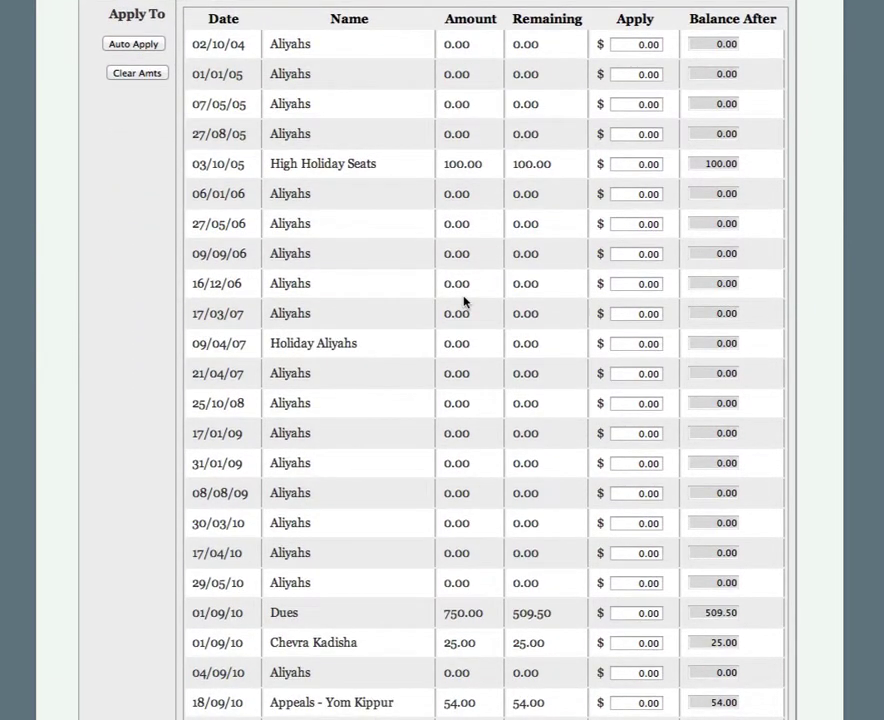
pyautogui.scroll(-5, 463, 300)
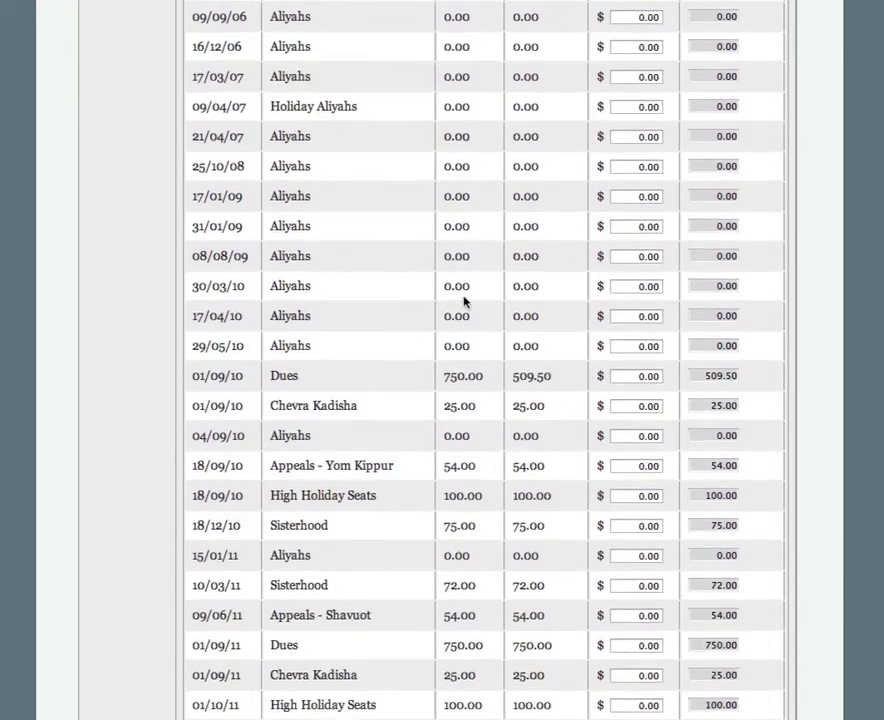
pyautogui.scroll(-1, 463, 300)
pyautogui.click(638, 572)
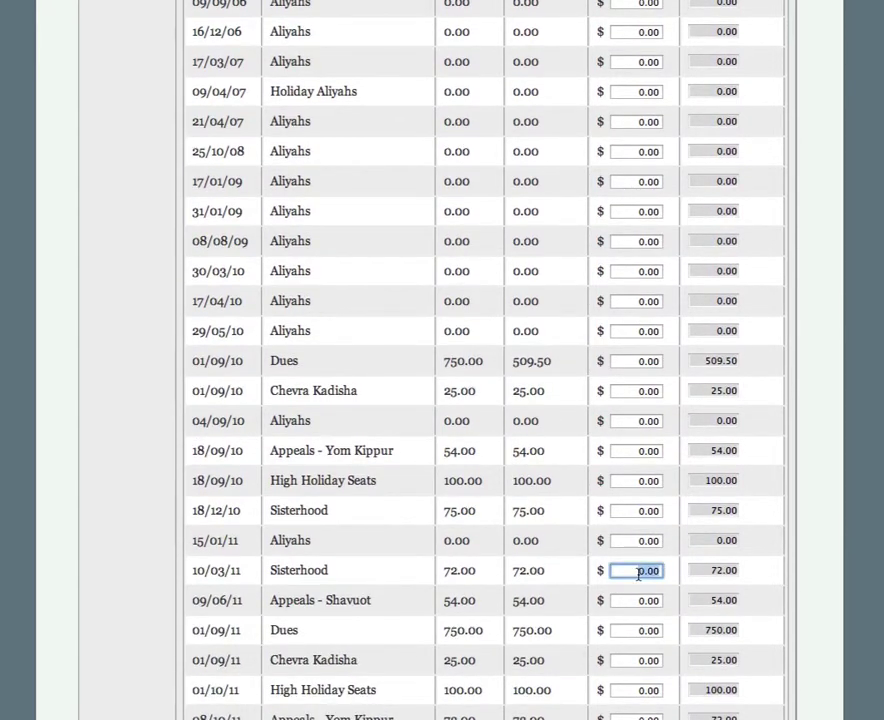
pyautogui.write('72')
# Enable the payment-received email with the PDF receipt and PDF outstanding statement attached, and submit the payment.
pyautogui.scroll(-6, 650, 652)
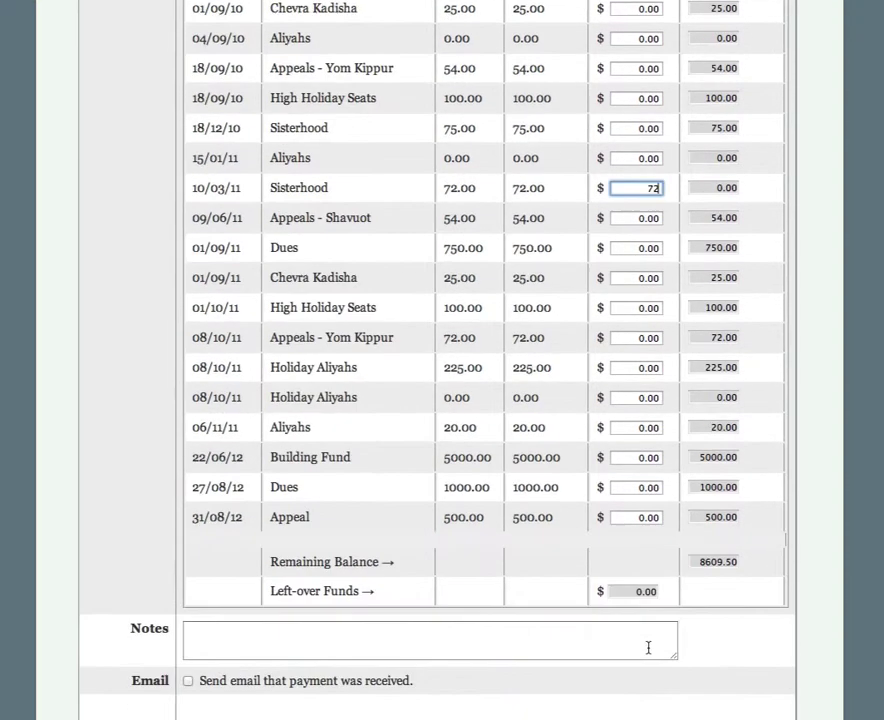
pyautogui.scroll(-2, 648, 648)
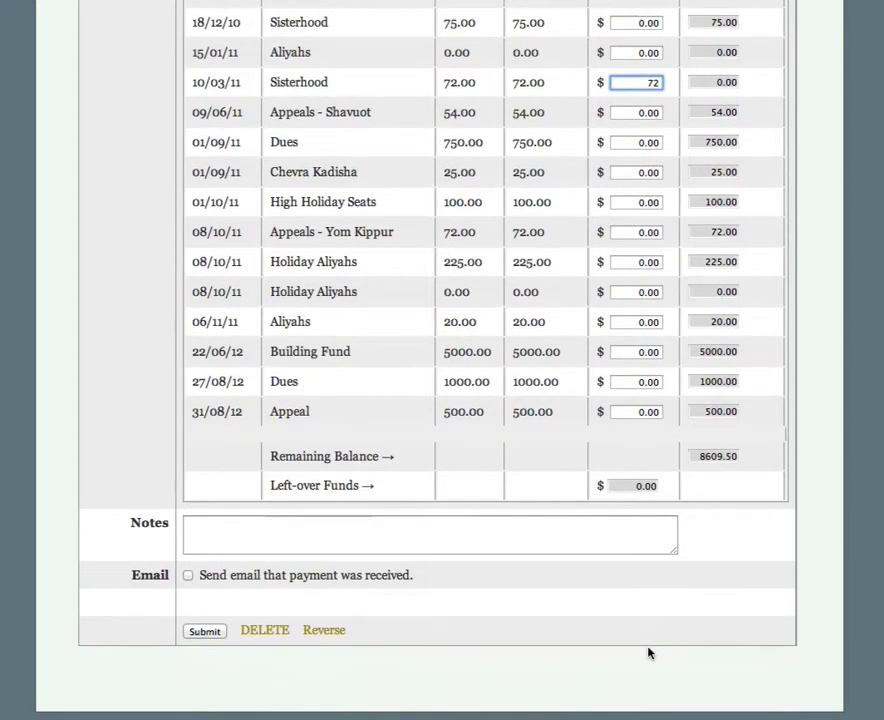
pyautogui.click(277, 578)
pyautogui.scroll(-4, 310, 586)
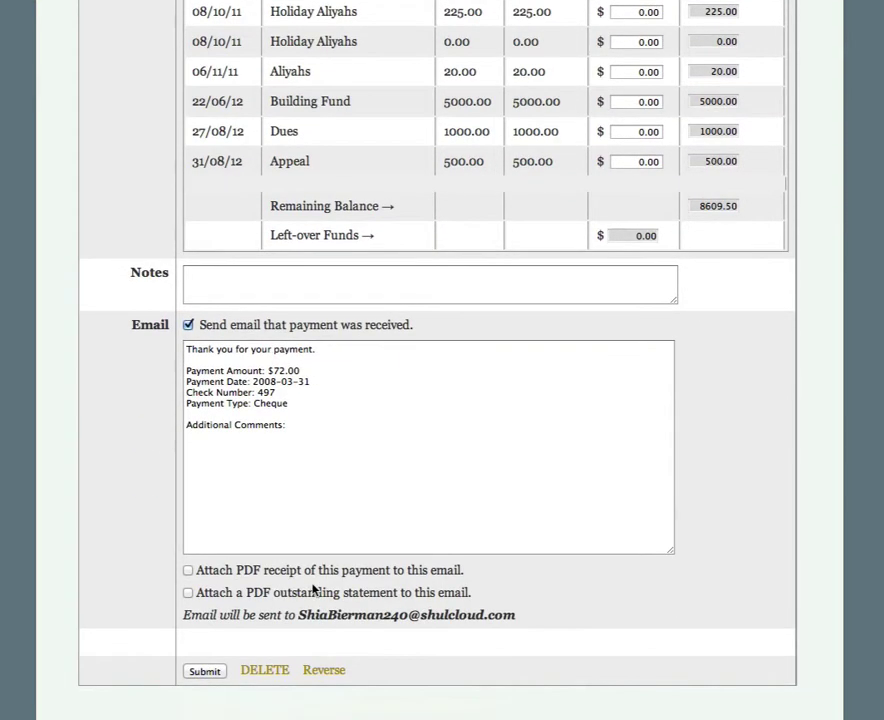
pyautogui.click(259, 579)
pyautogui.click(255, 596)
pyautogui.click(204, 672)
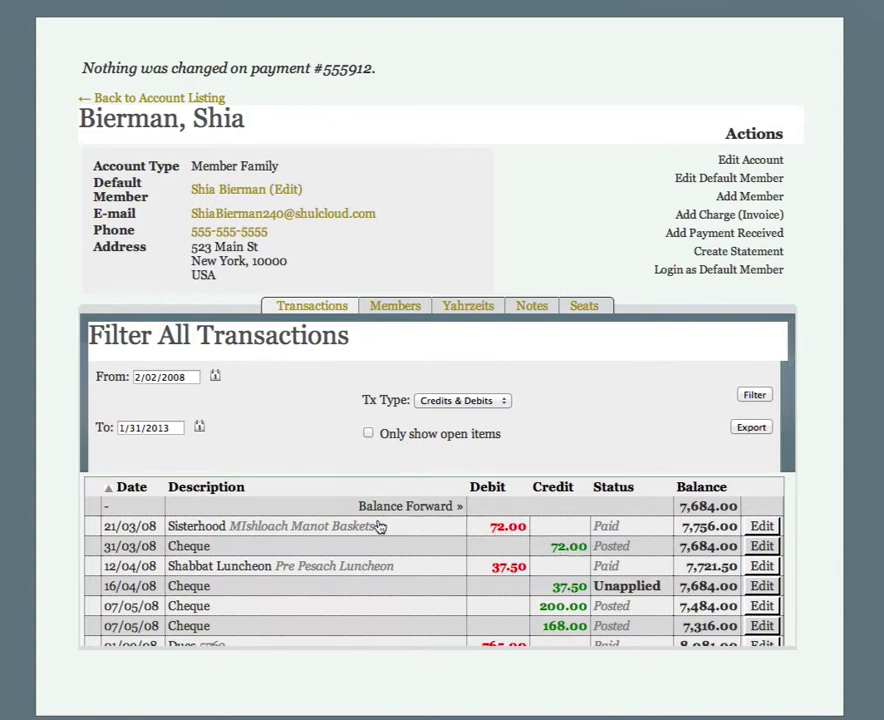
# Expand the 31/03/08 cheque to check its application, and view the account's Add Charge and Prepare Statement forms.
pyautogui.click(567, 549)
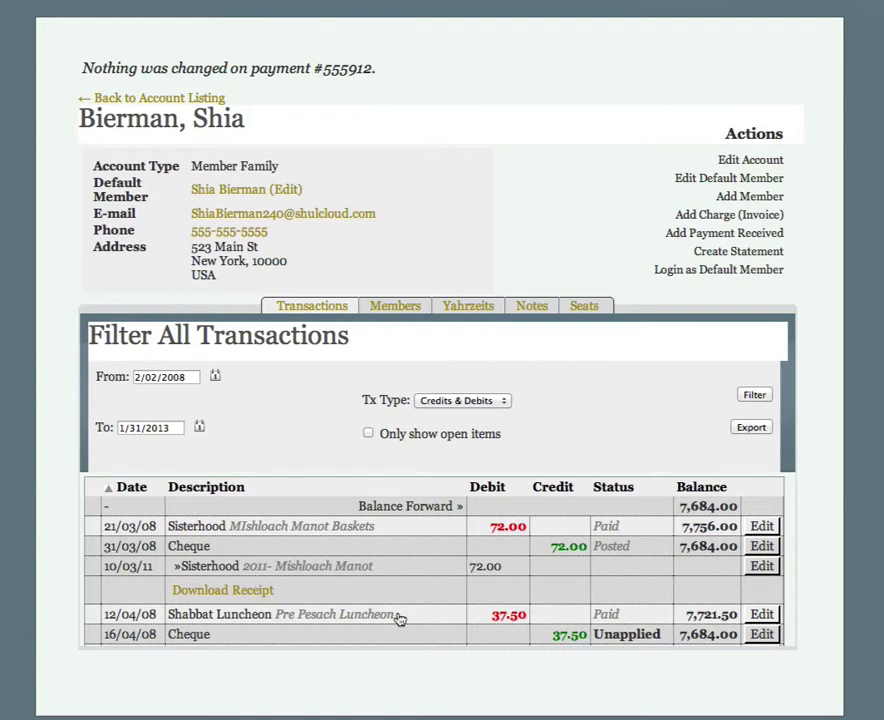
pyautogui.click(704, 215)
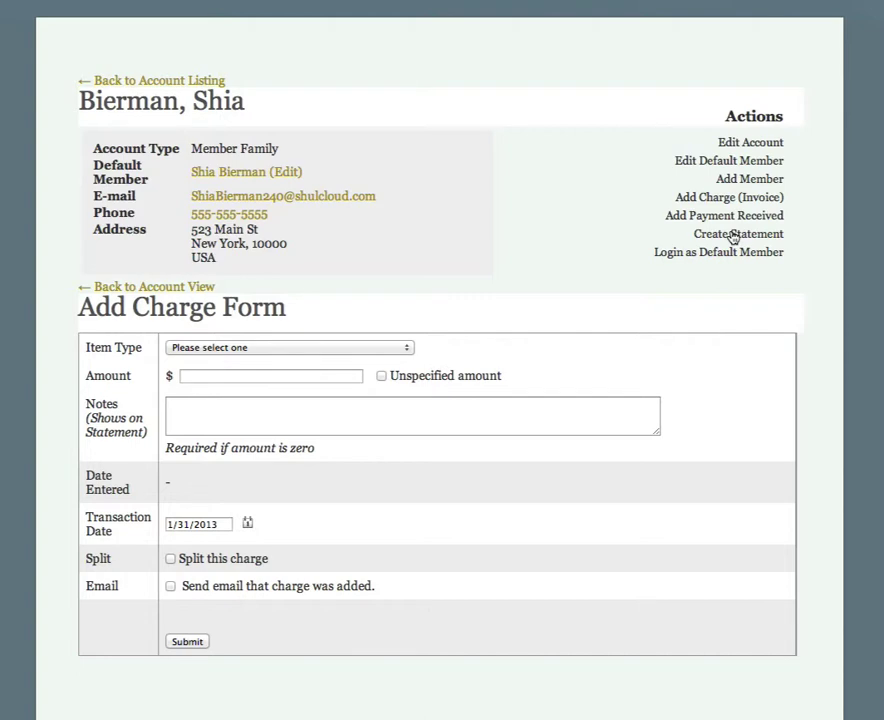
pyautogui.click(734, 235)
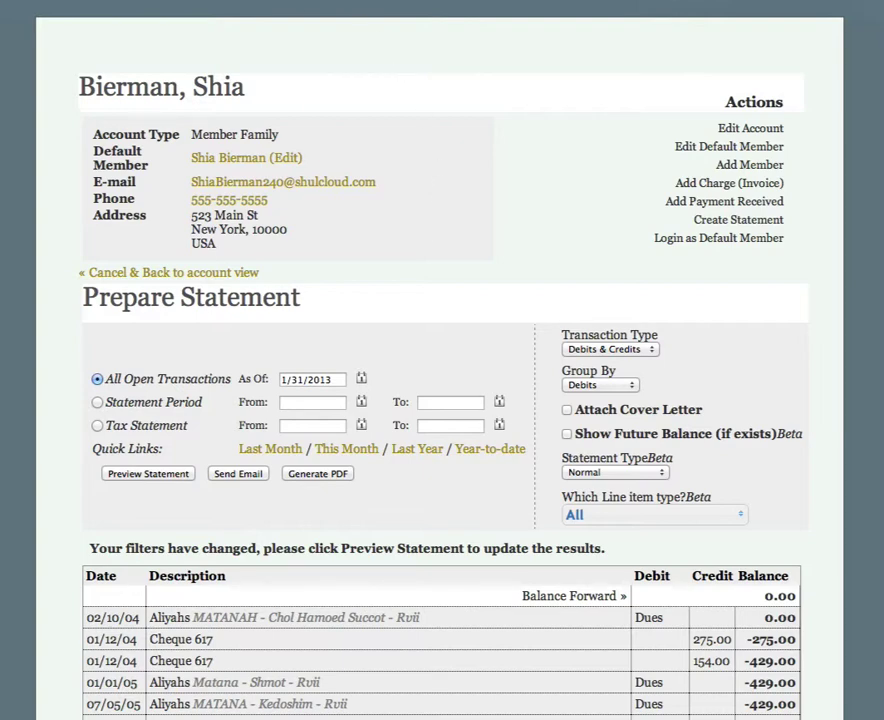
# Open the site-wide Transactions list and filter it with a start date of 11/02/2010.
pyautogui.click(360, 4)
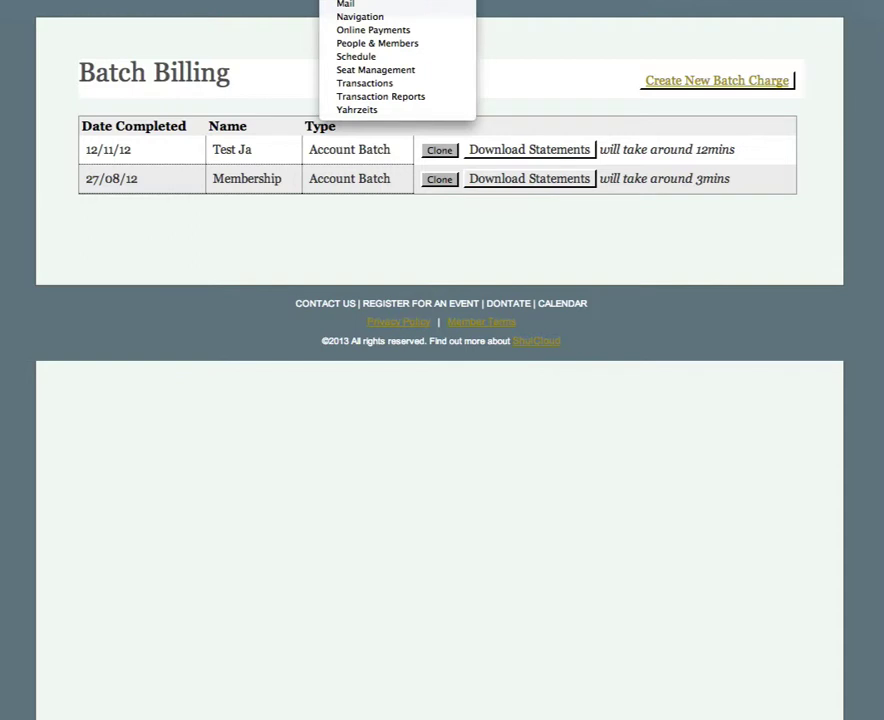
pyautogui.click(408, 82)
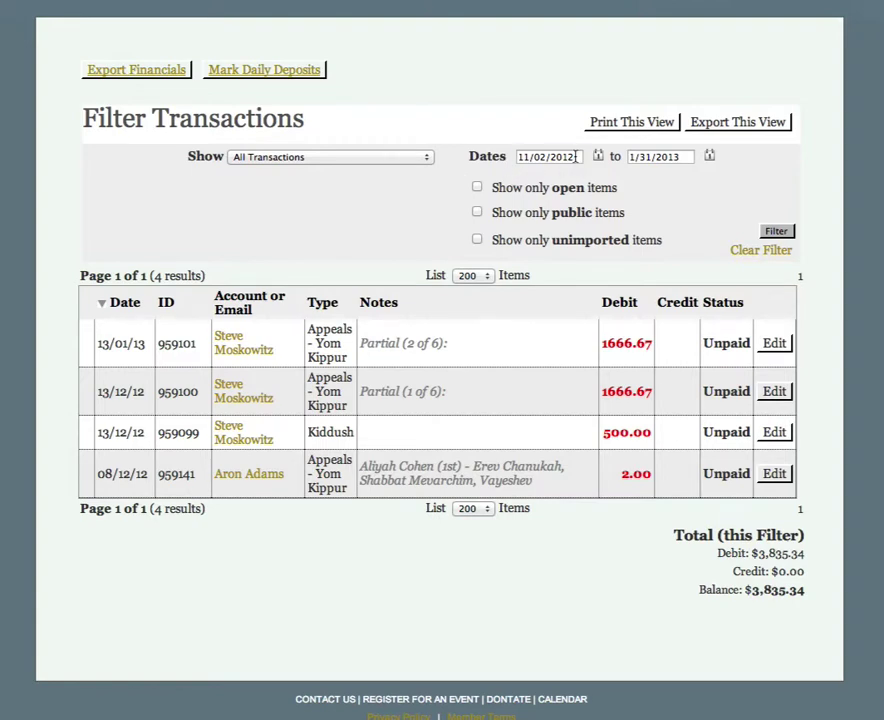
pyautogui.moveTo(577, 157); pyautogui.dragTo(556, 157)
pyautogui.press('BackSpace')
pyautogui.write('010')
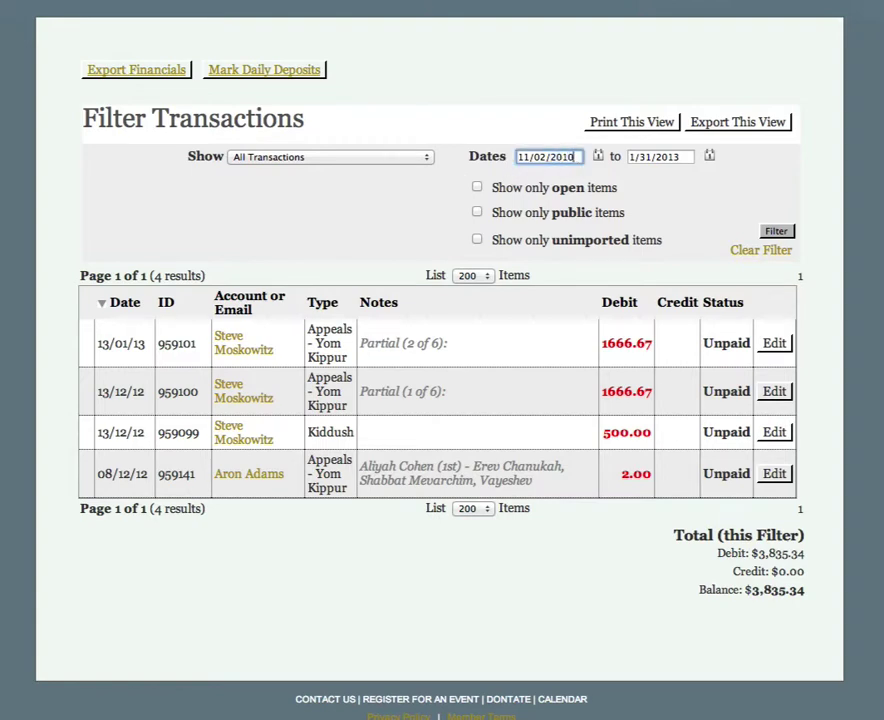
pyautogui.click(786, 232)
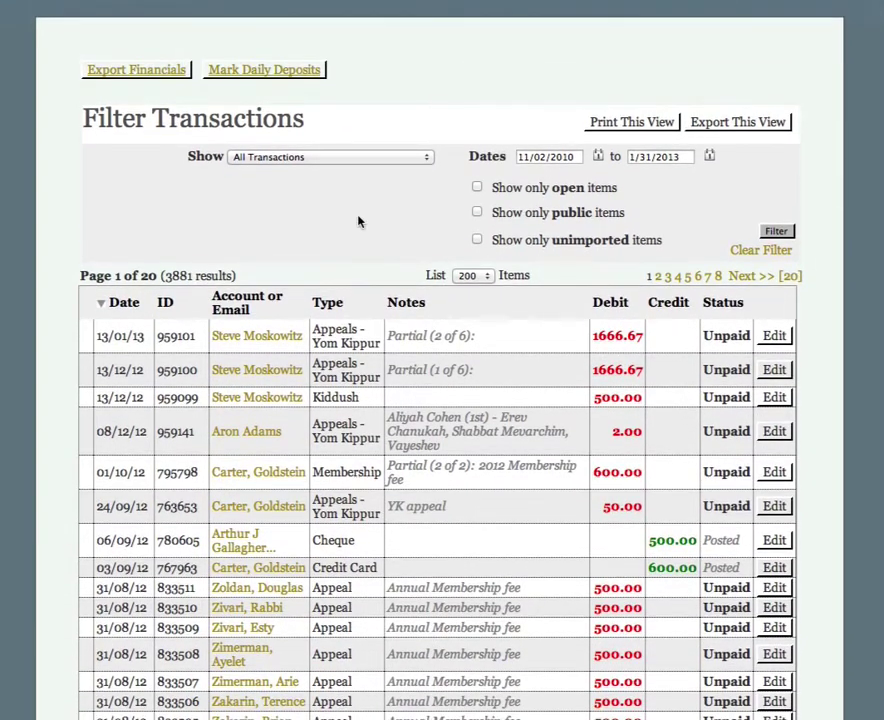
# Set the transaction filter to Debits Only with the Cemetary Fund item type.
pyautogui.click(300, 157)
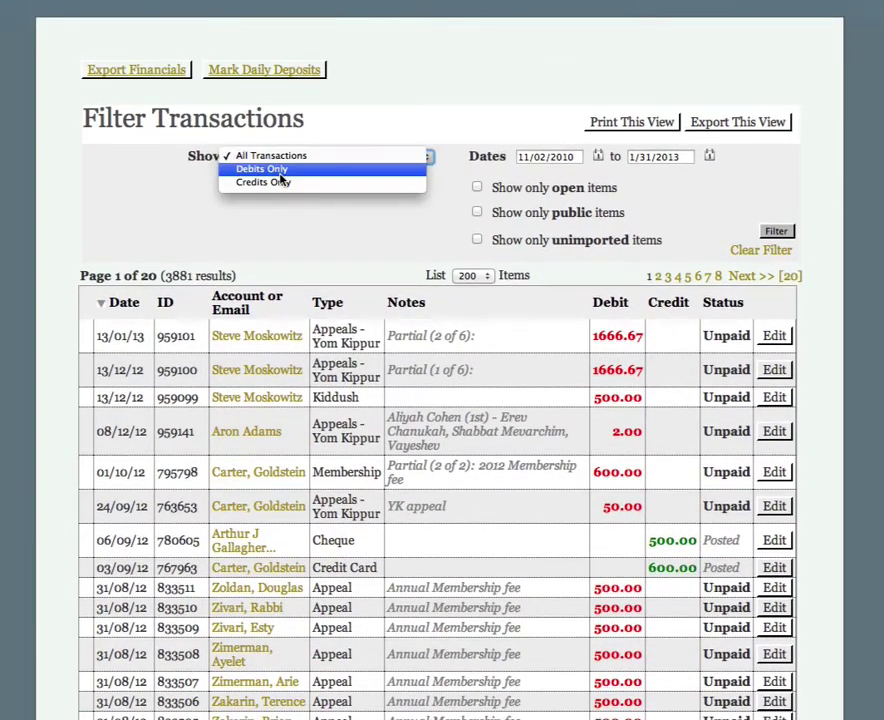
pyautogui.click(286, 169)
pyautogui.click(300, 181)
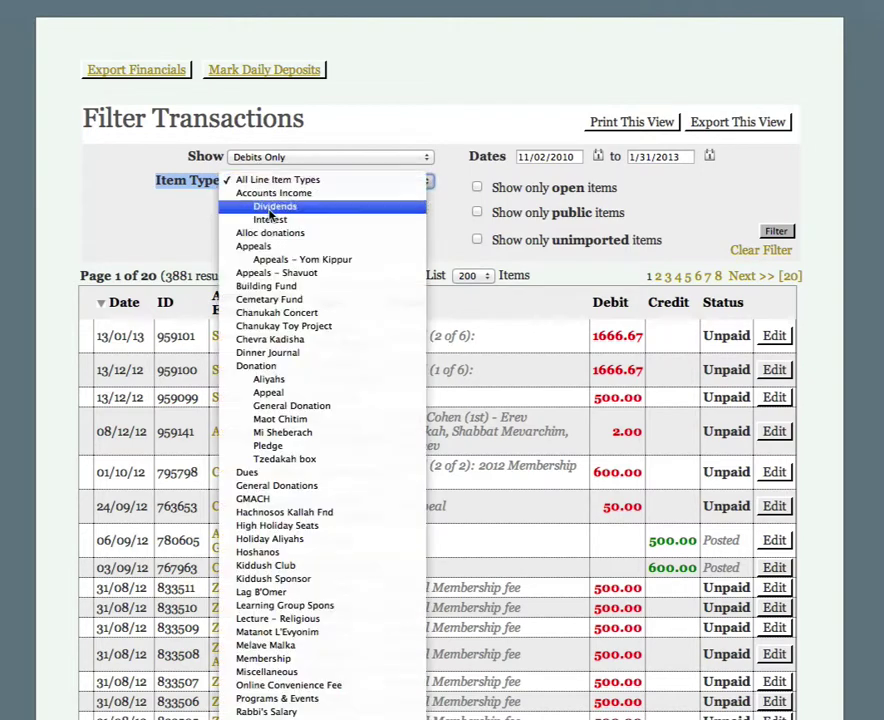
pyautogui.click(363, 288)
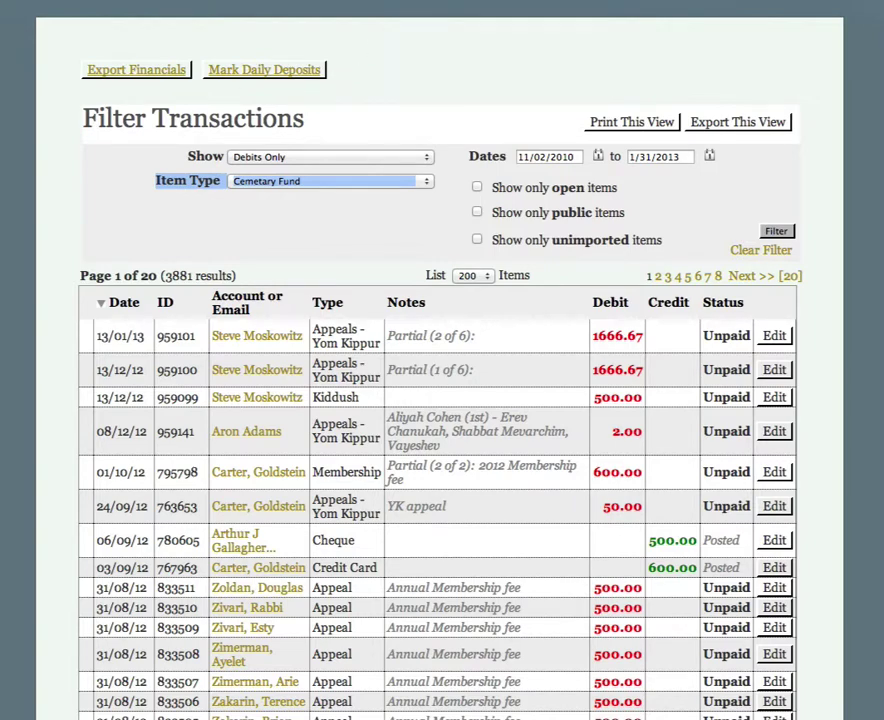
# Open the transaction reports and view the filter options of the Account Balances and Account Reconcilliation reports.
pyautogui.click(375, 95)
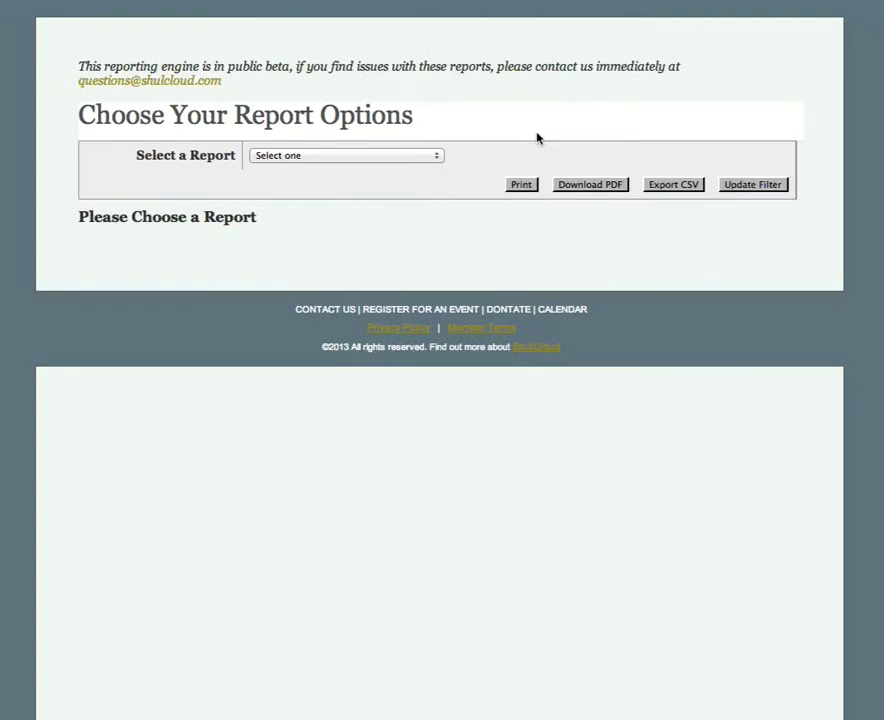
pyautogui.click(357, 151)
pyautogui.click(348, 170)
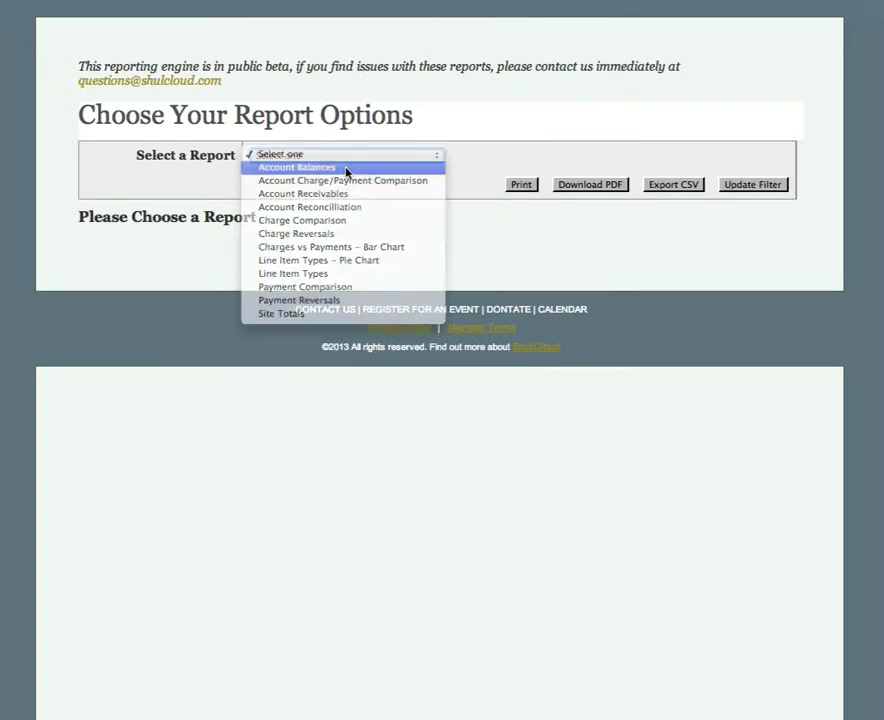
pyautogui.click(327, 157)
pyautogui.click(338, 248)
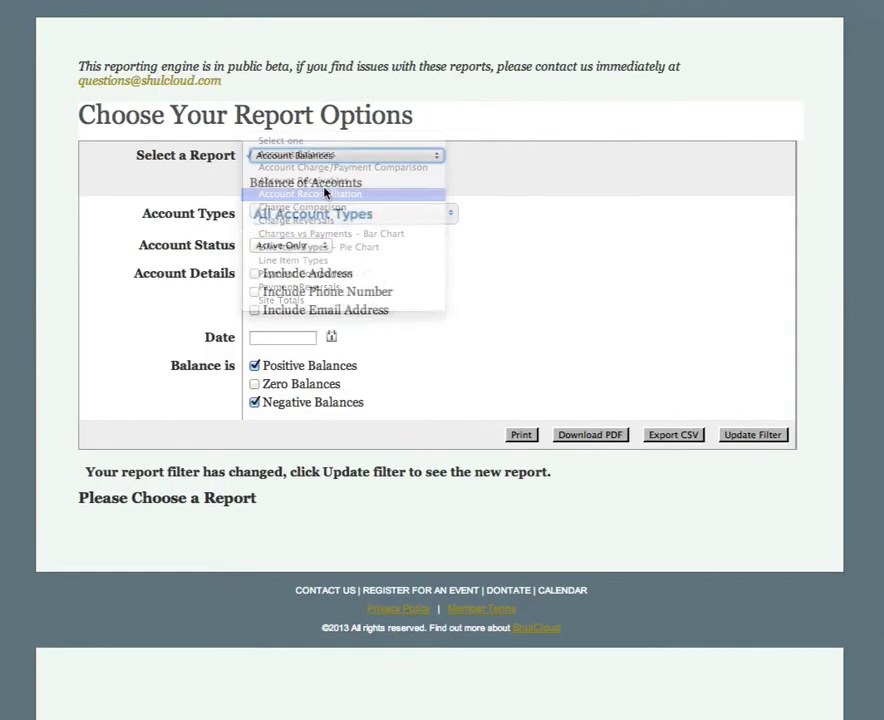
# Choose the Charges vs Payments – Bar Chart report and set its start date to 1/5/2010.
pyautogui.click(326, 158)
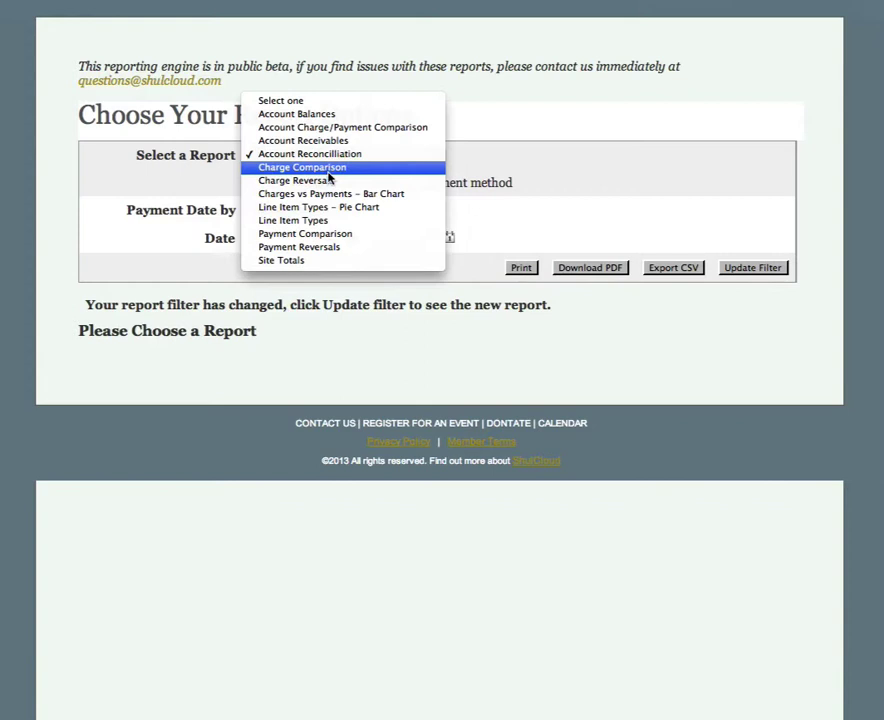
pyautogui.click(344, 198)
pyautogui.click(331, 210)
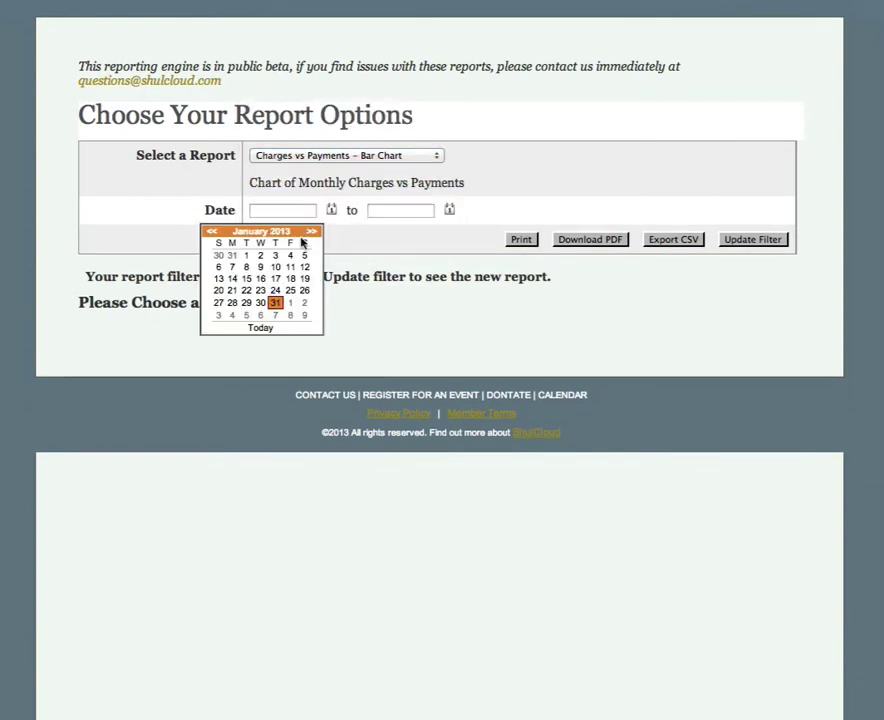
pyautogui.click(304, 260)
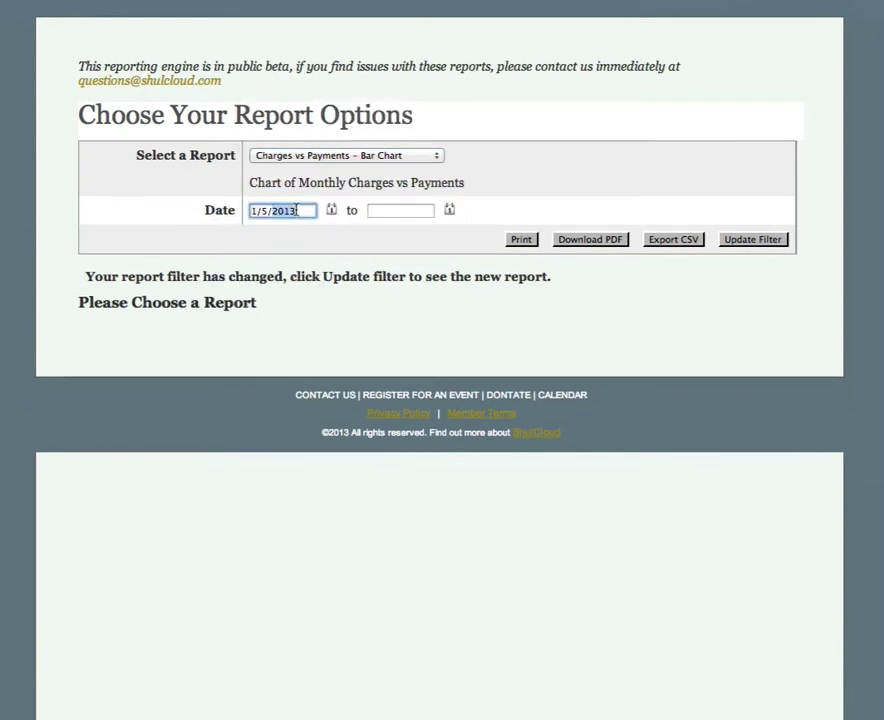
pyautogui.press('BackSpace')
pyautogui.press('BackSpace')
# Copy the start date into the end date, change it to 1/5/2011, and update the report filter.
pyautogui.press('super+a')
pyautogui.press('super+c')
pyautogui.click(405, 210)
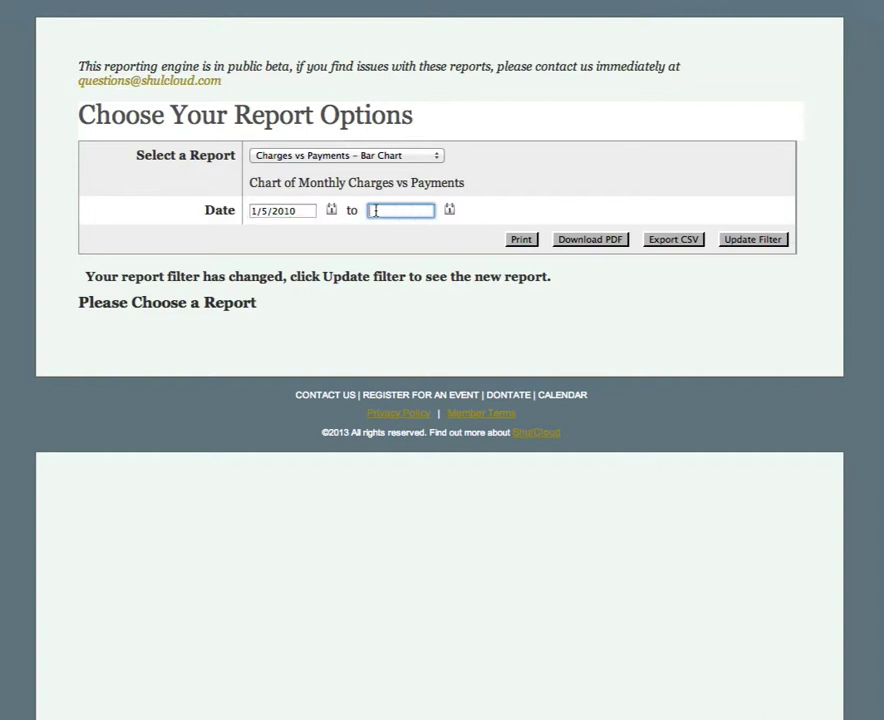
pyautogui.press('super+v')
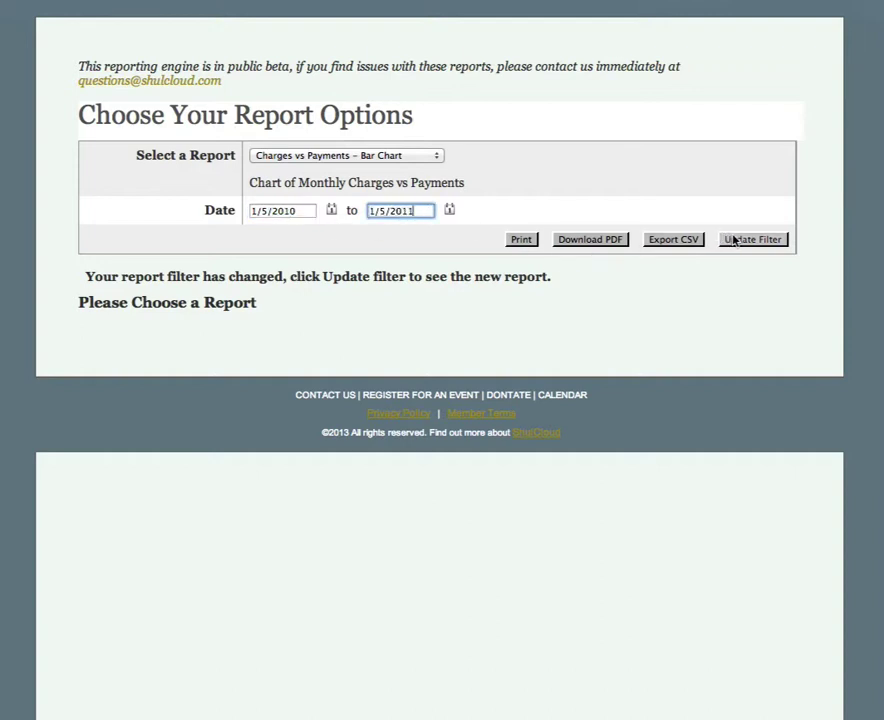
pyautogui.click(732, 239)
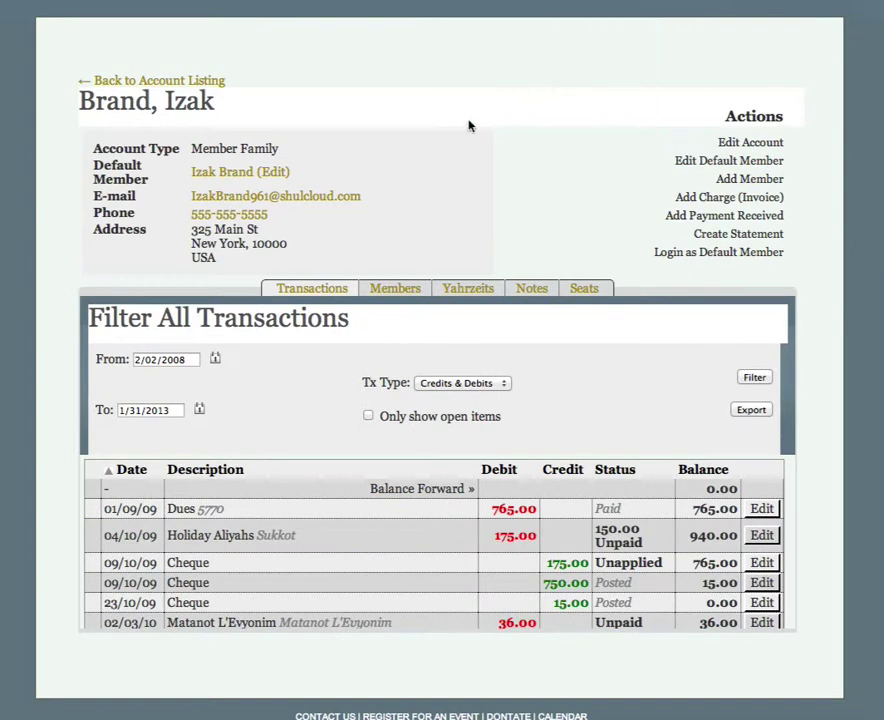
# Open the primary contact's record from the account's member list and review the personal details, including the Hebrew name entry.
pyautogui.click(390, 290)
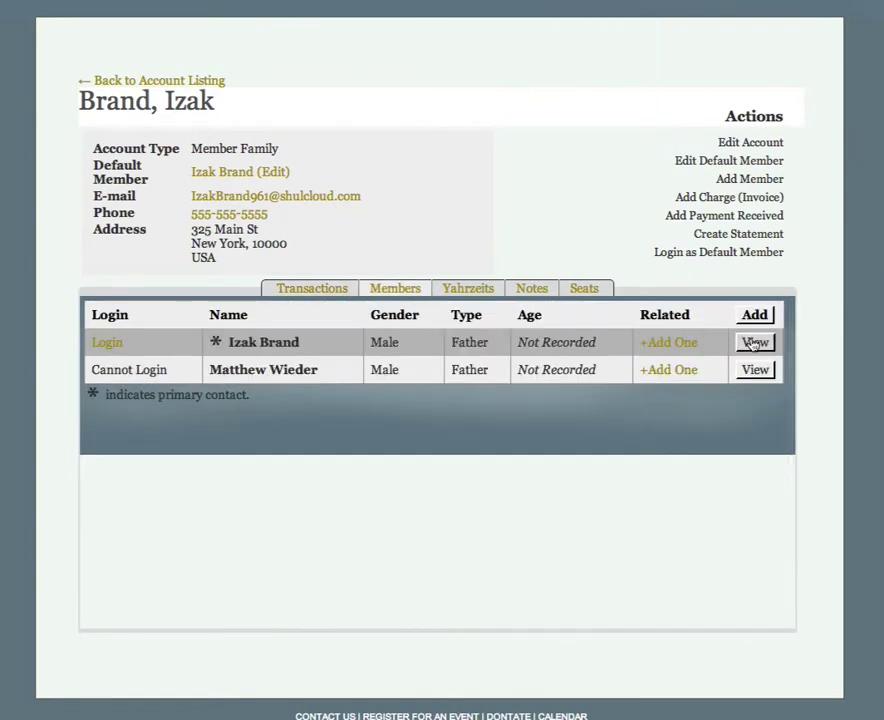
pyautogui.click(754, 343)
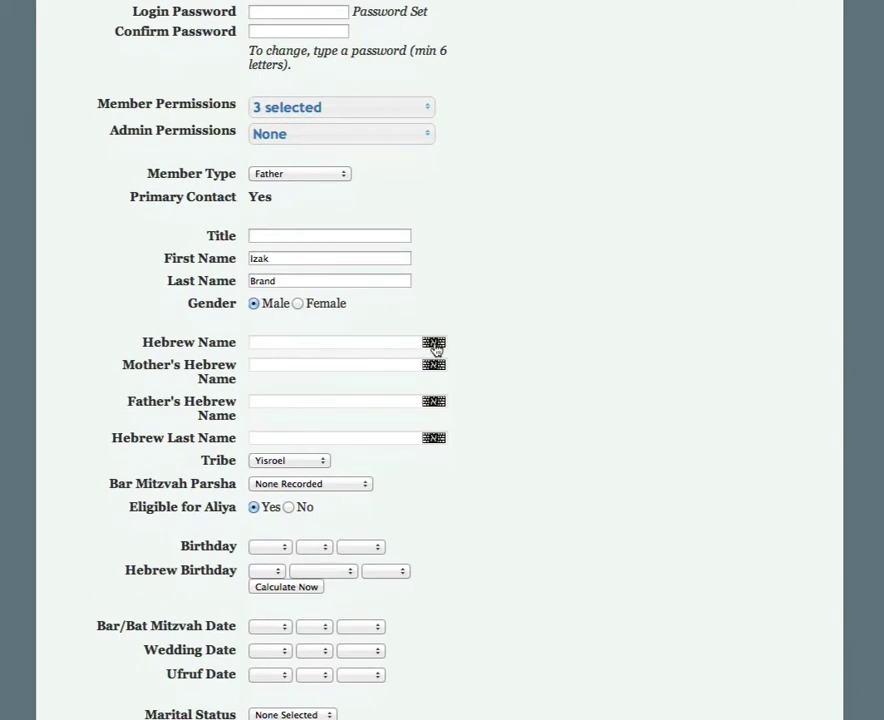
pyautogui.click(434, 342)
pyautogui.click(533, 306)
pyautogui.scroll(-5, 533, 306)
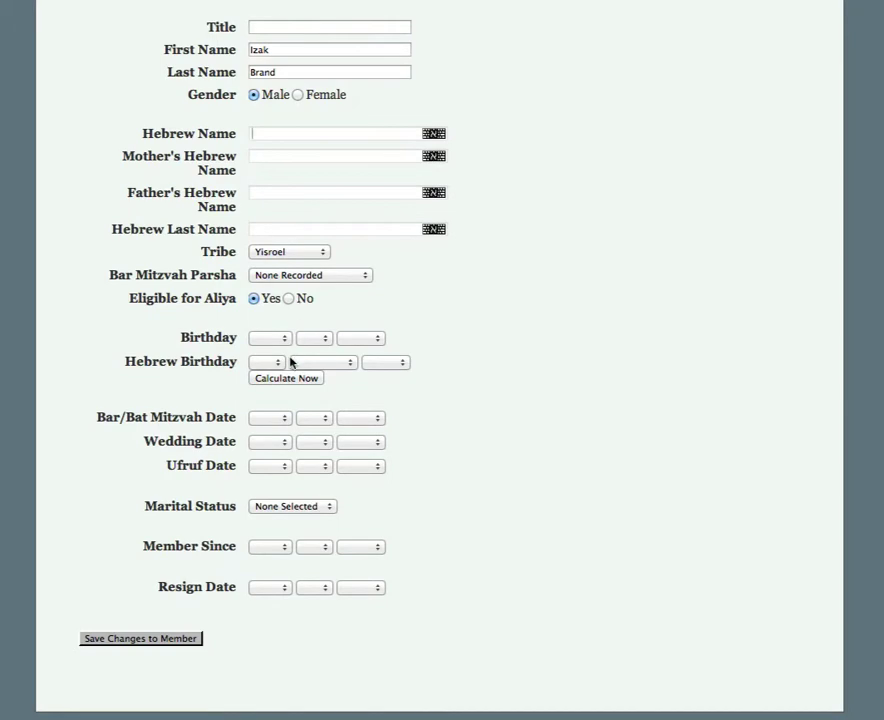
pyautogui.scroll(7, 300, 385)
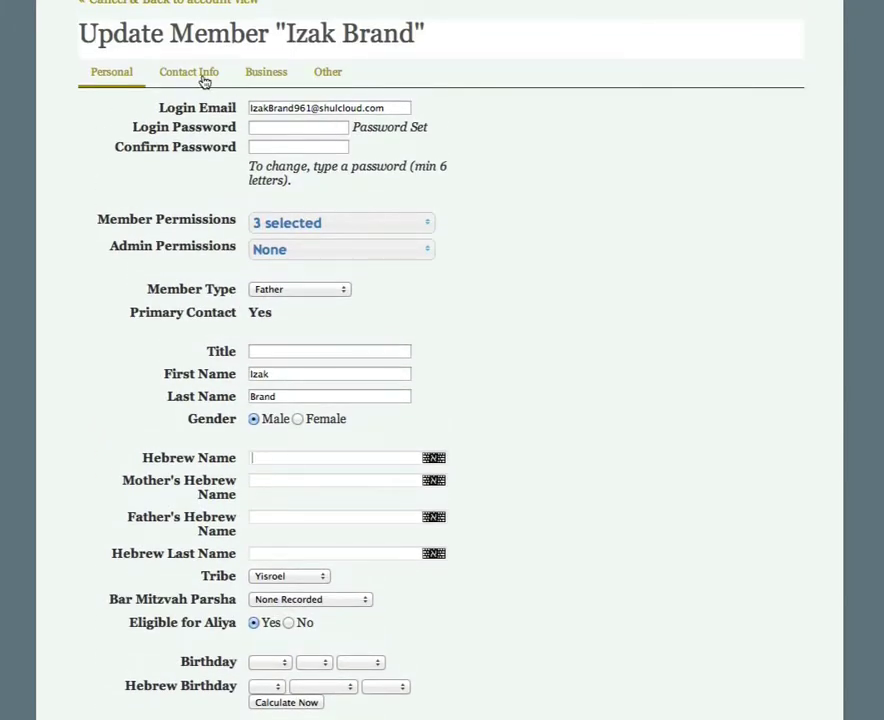
# View the member record's Contact Info, Business and Other sections.
pyautogui.click(199, 76)
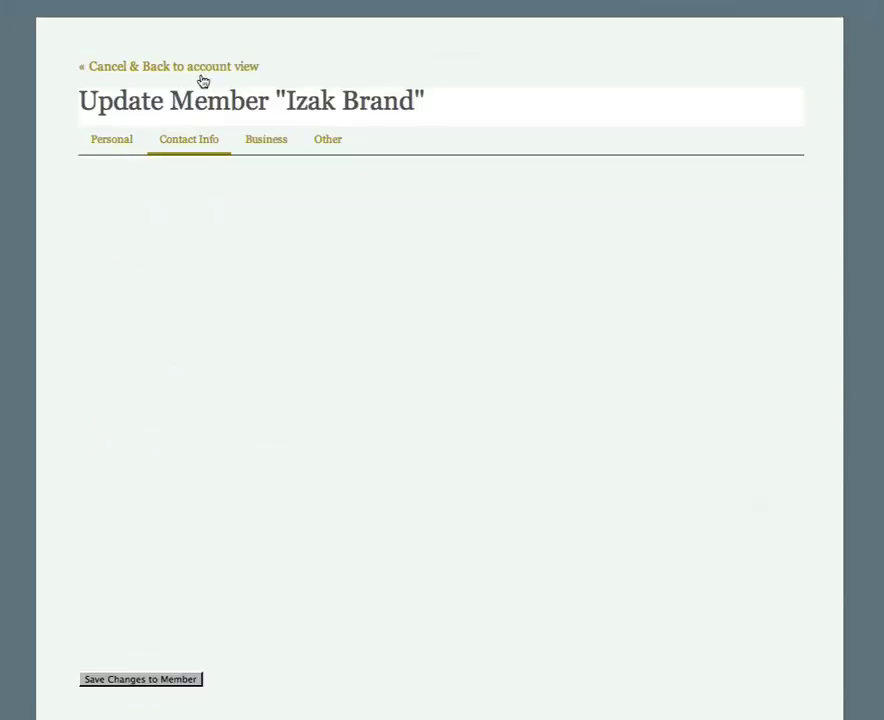
pyautogui.click(270, 145)
pyautogui.click(334, 147)
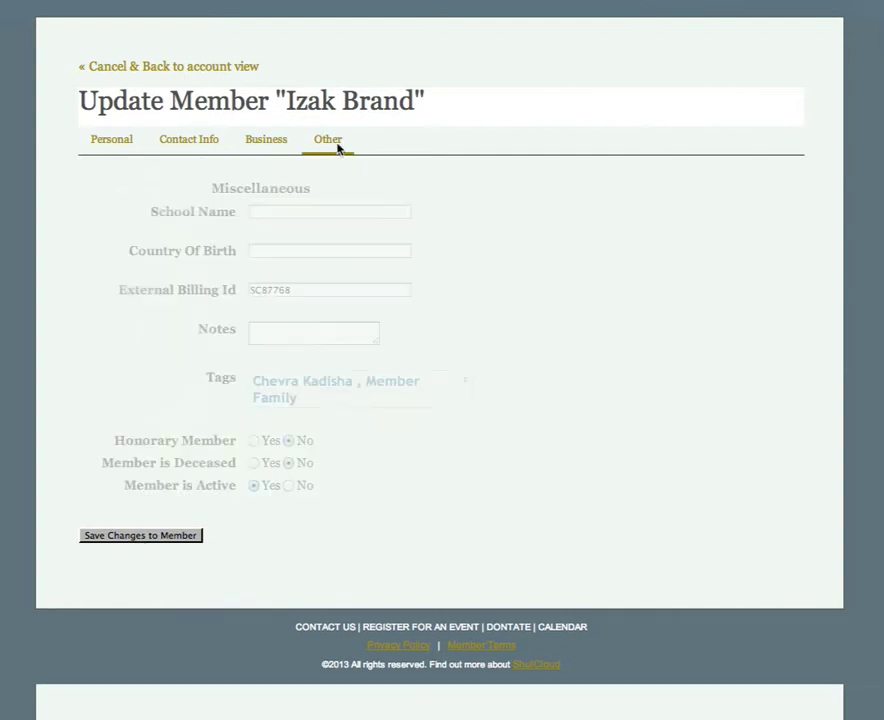
# Return to the account view without saving the member, and view the account's yahrzeits and seats.
pyautogui.click(224, 70)
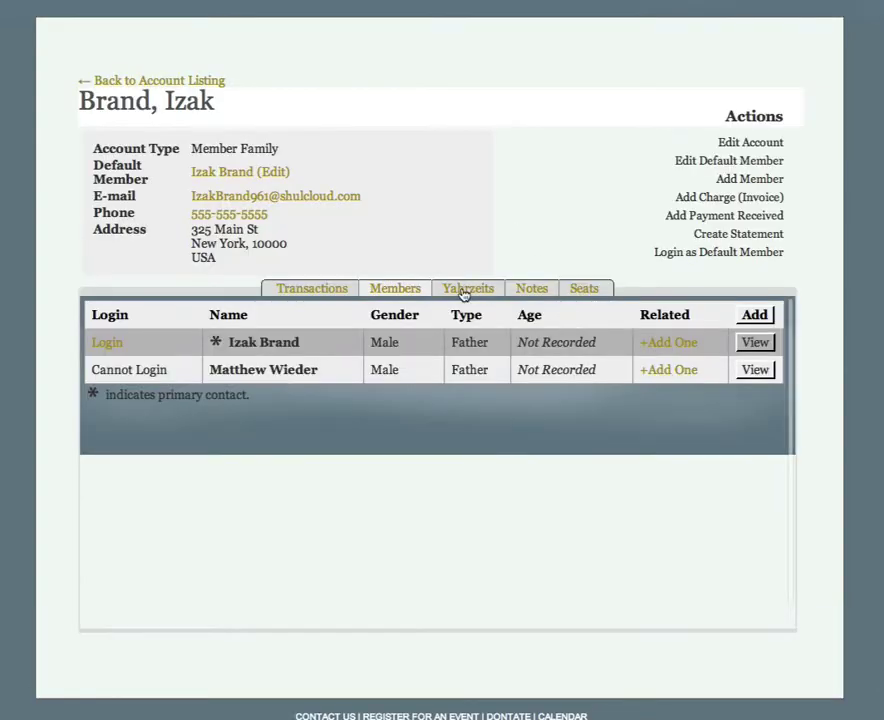
pyautogui.click(464, 290)
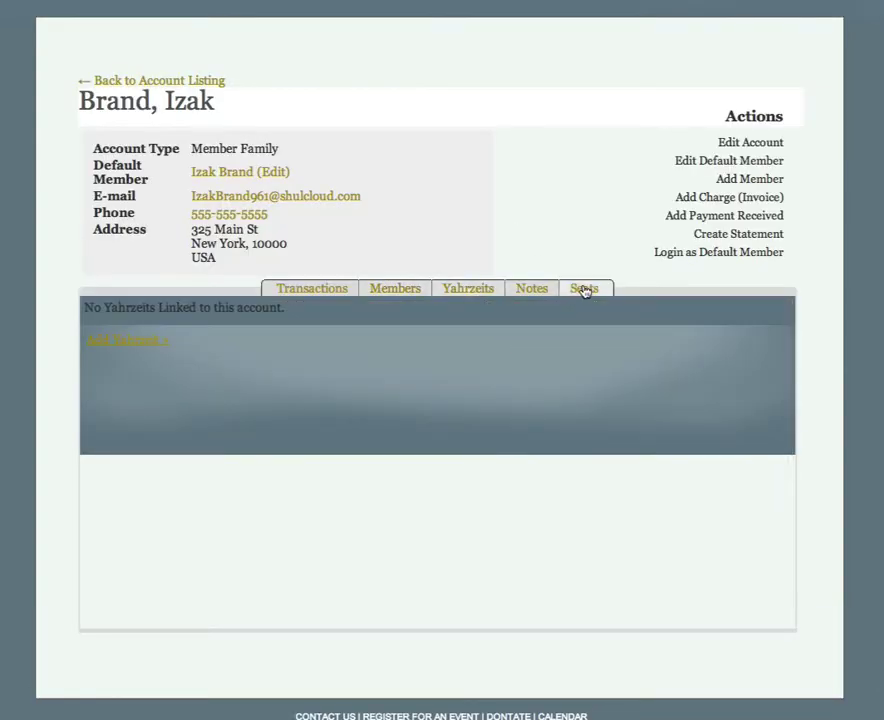
pyautogui.click(584, 289)
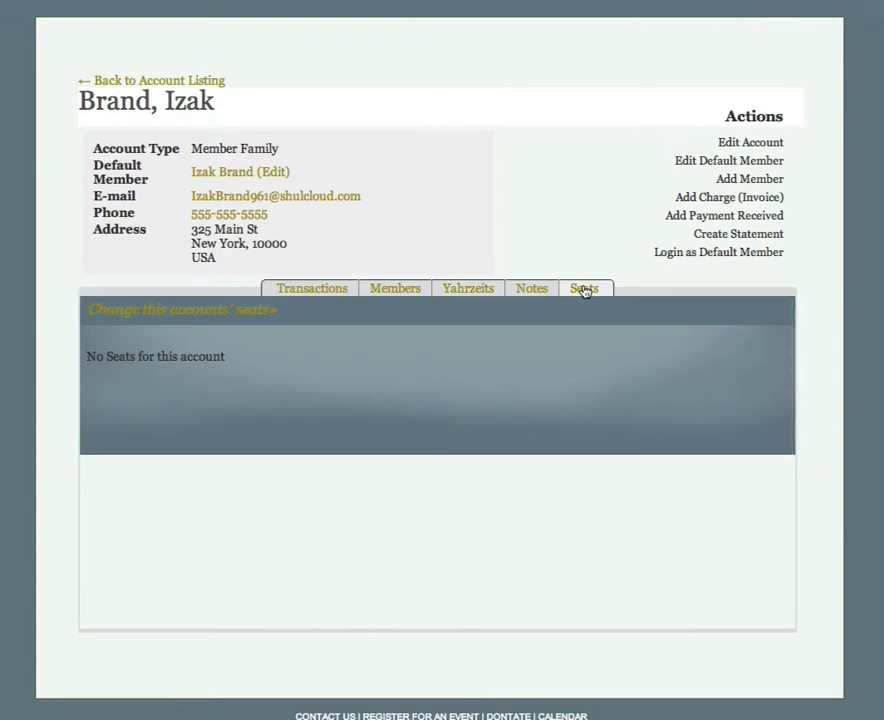